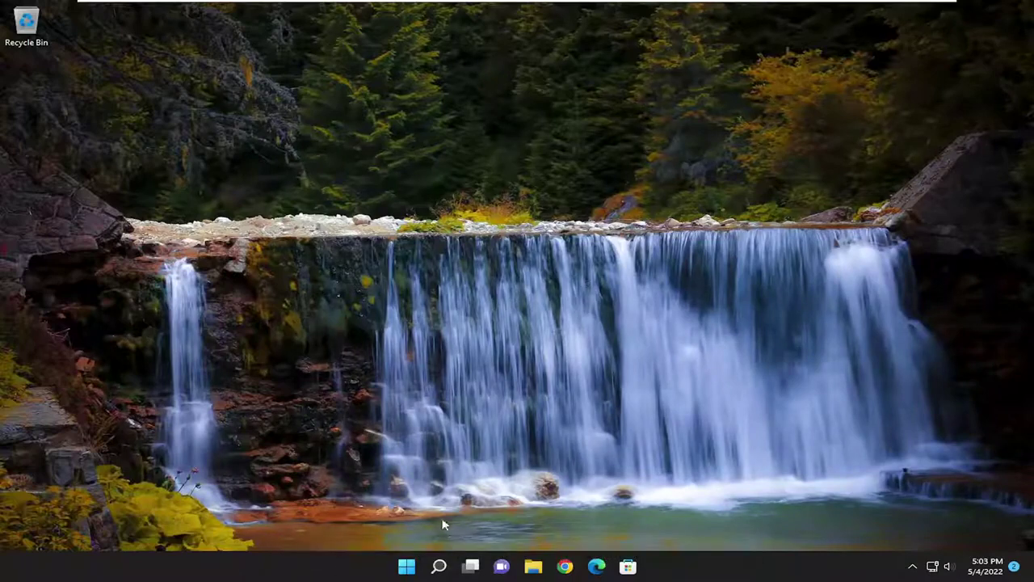
# Step: Open Computer Management and move its window toward the middle of the desktop
pyautogui.click(440, 564)
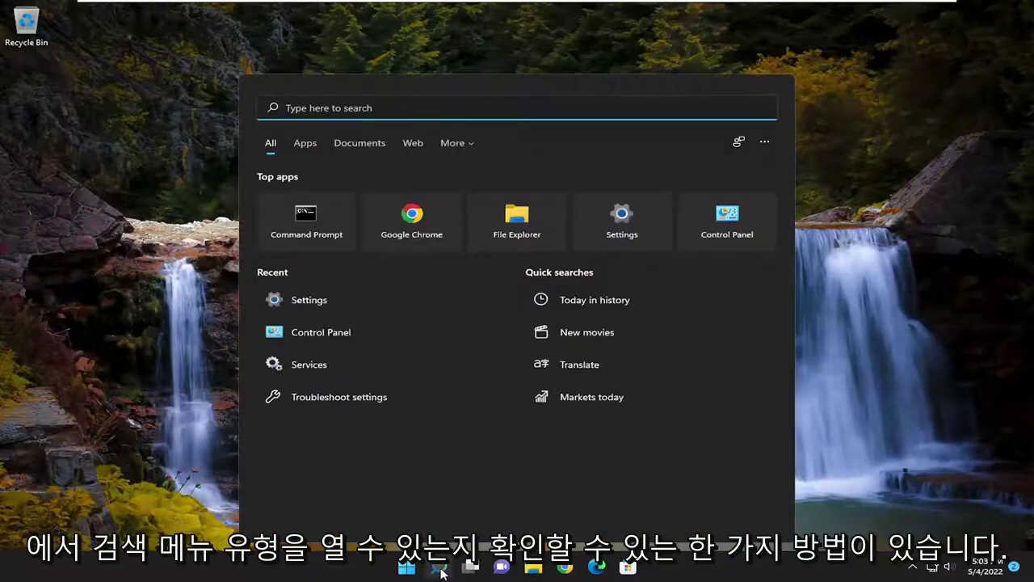
pyautogui.write('computer mana')
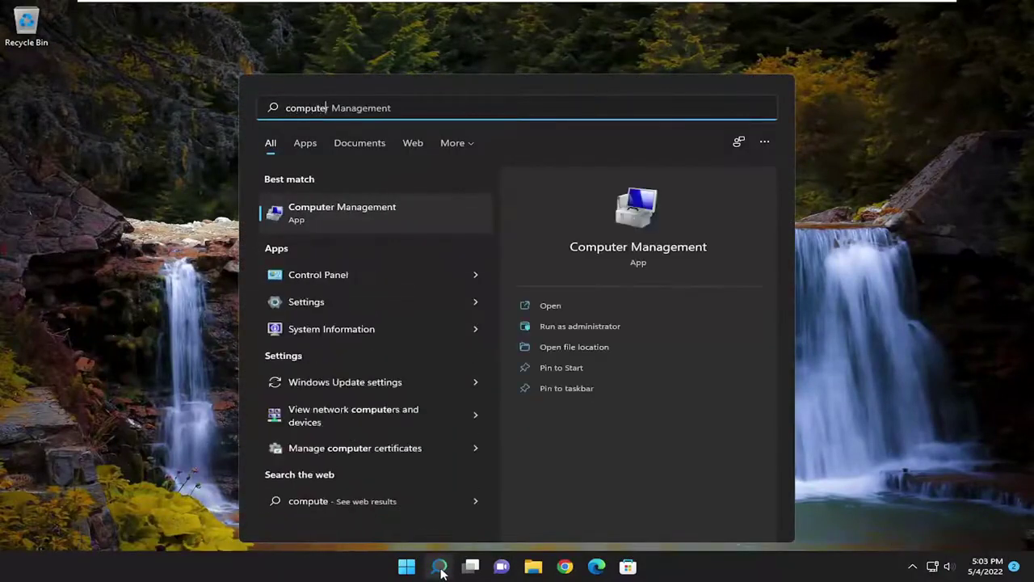
pyautogui.click(342, 214)
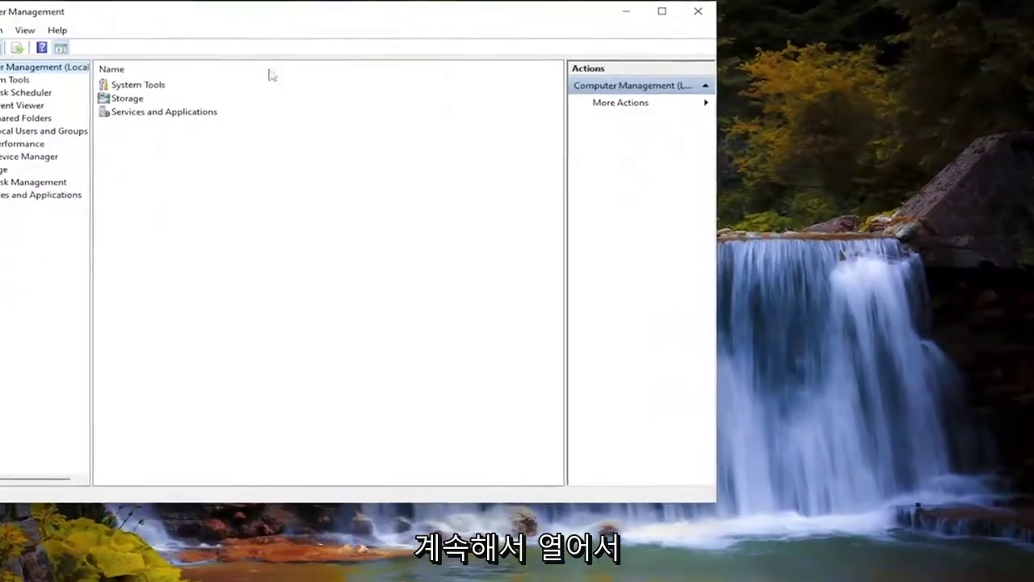
pyautogui.moveTo(261, 11); pyautogui.dragTo(429, 50)
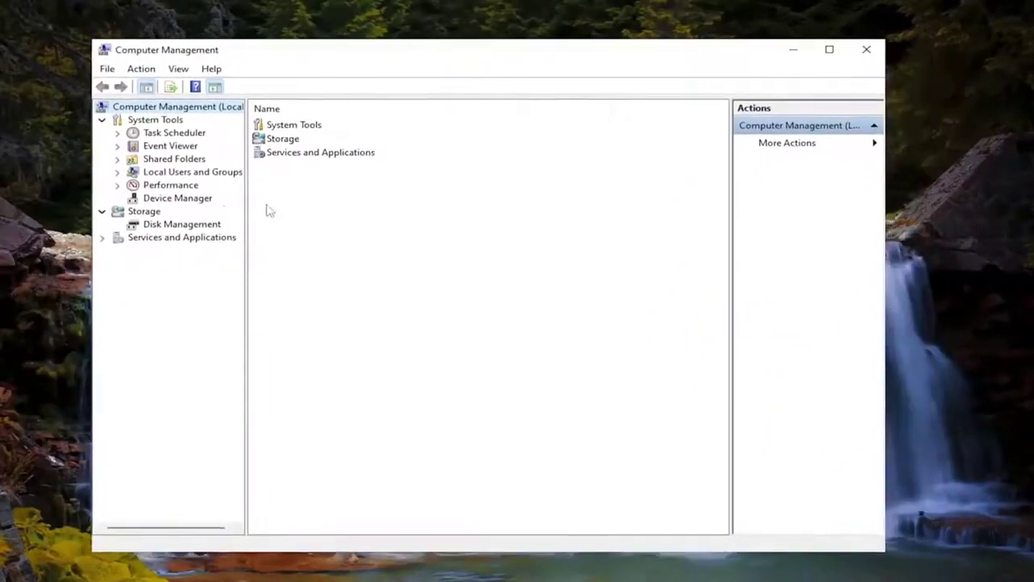
# Step: Open the properties of the MDTechVideos account among the local users and show its group memberships
pyautogui.click(192, 172)
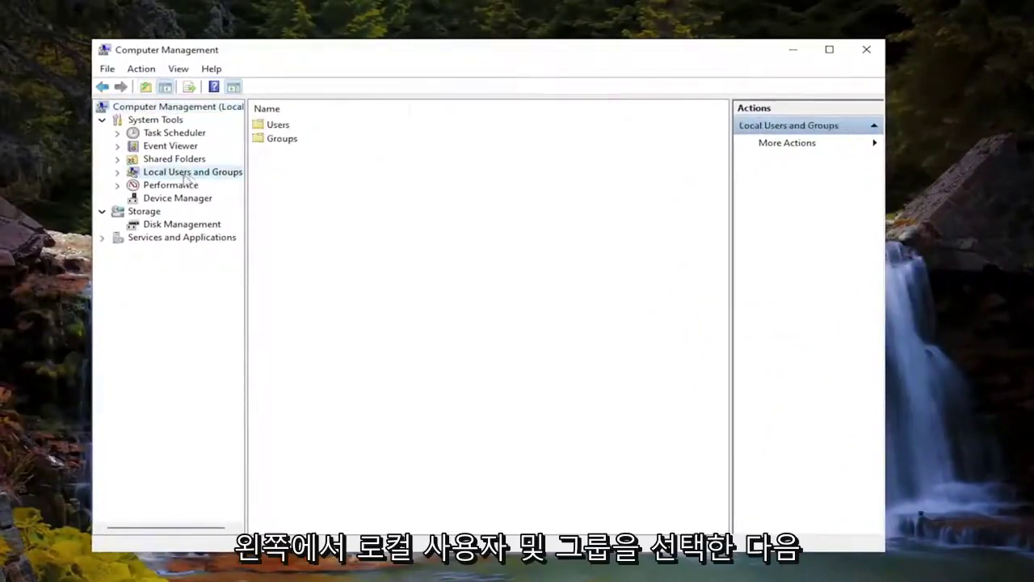
pyautogui.doubleClick(287, 131)
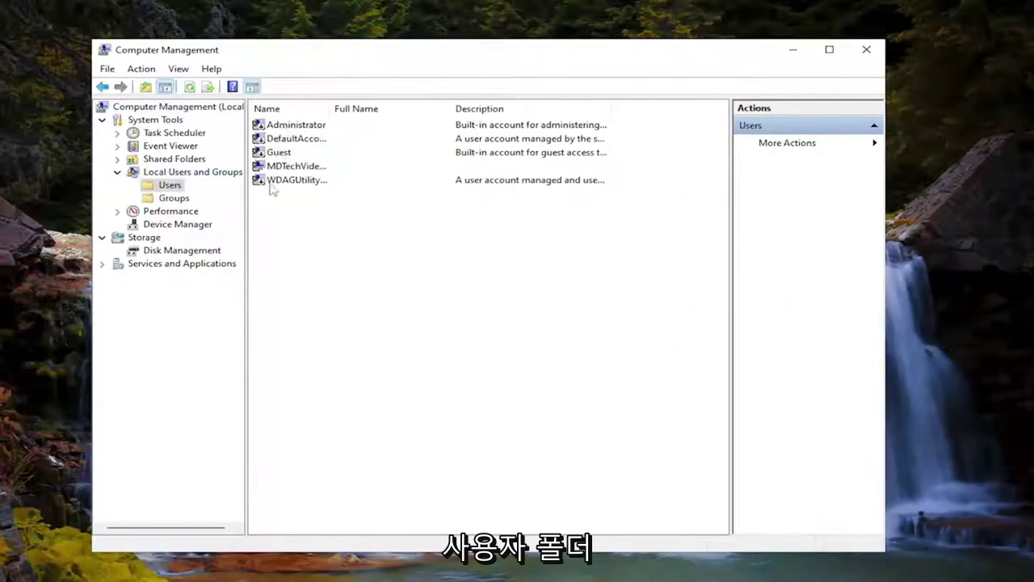
pyautogui.doubleClick(288, 167)
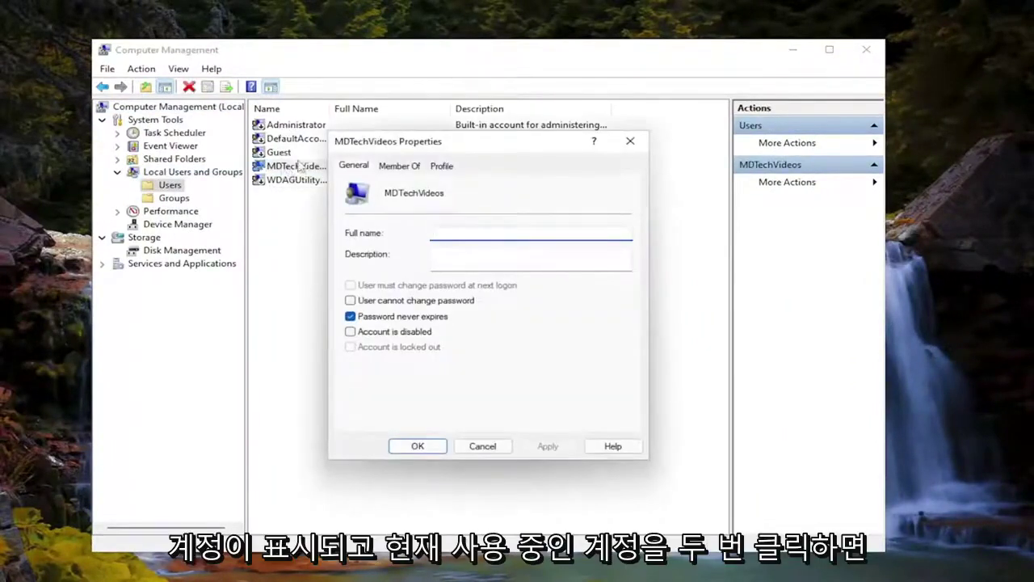
pyautogui.click(395, 168)
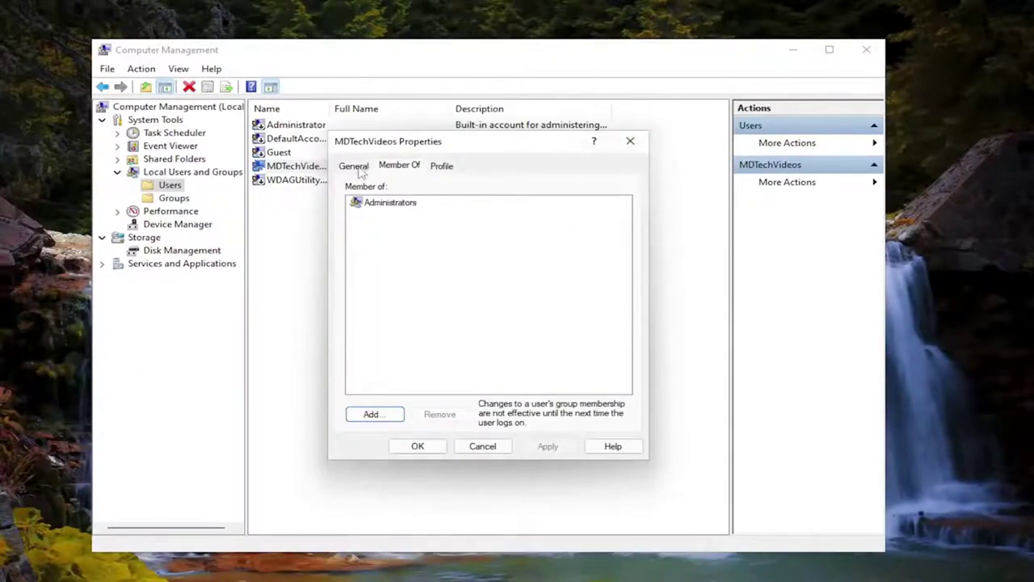
pyautogui.click(356, 166)
pyautogui.click(397, 167)
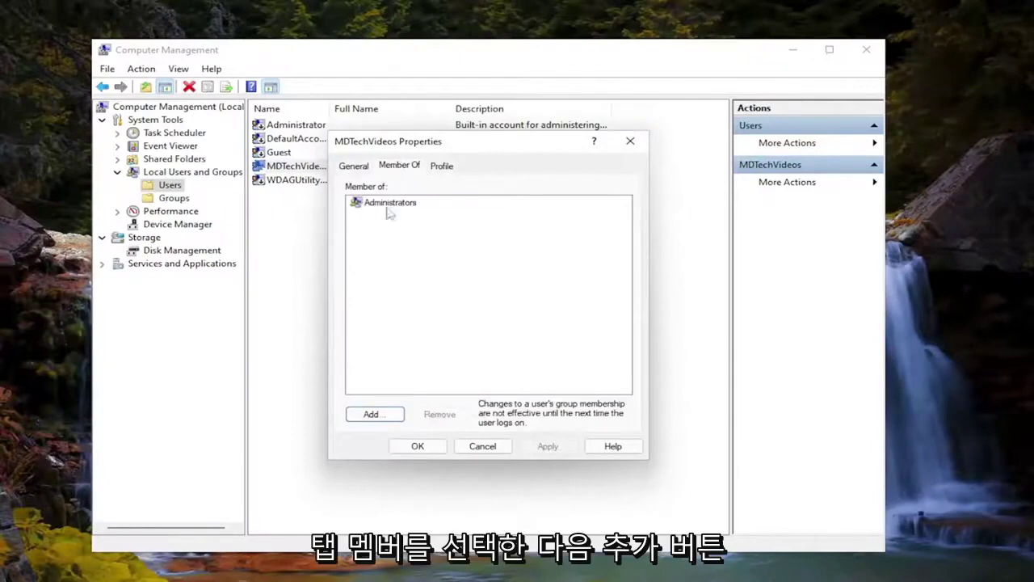
# Step: Try to add the MDTechVideos account to the Administrators group by finding it in the group search, and close Computer Management
pyautogui.click(365, 414)
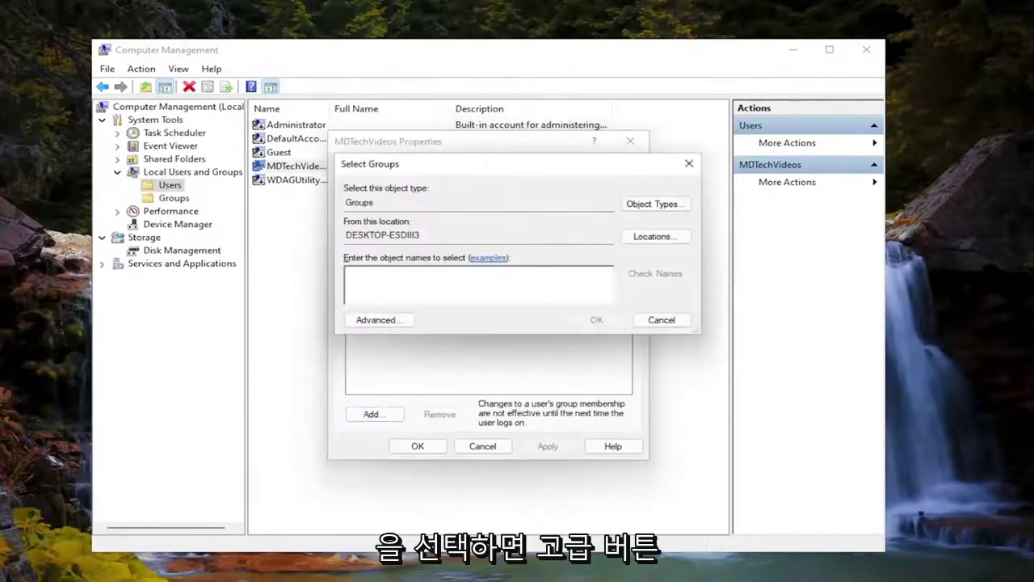
pyautogui.click(374, 322)
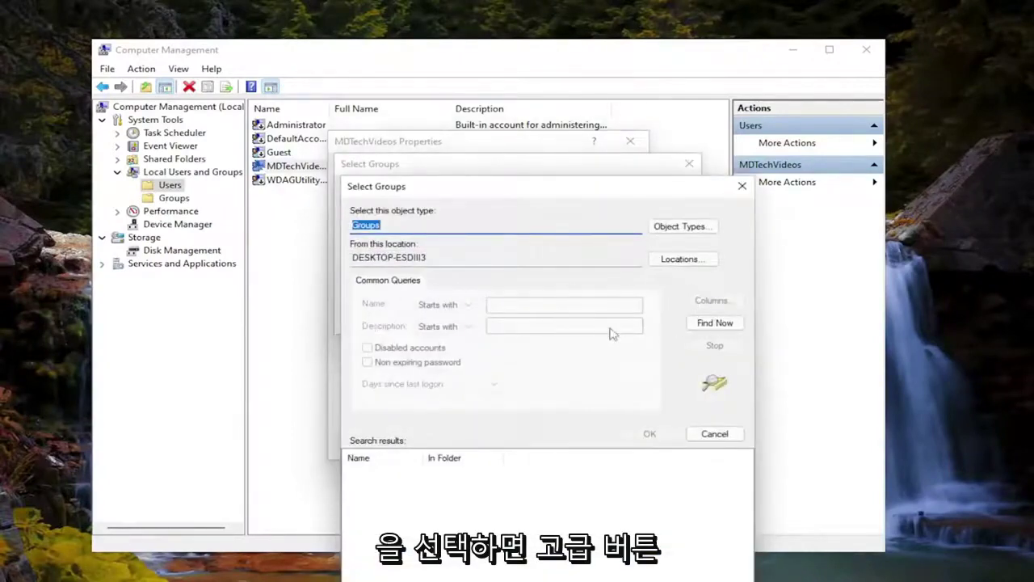
pyautogui.click(715, 322)
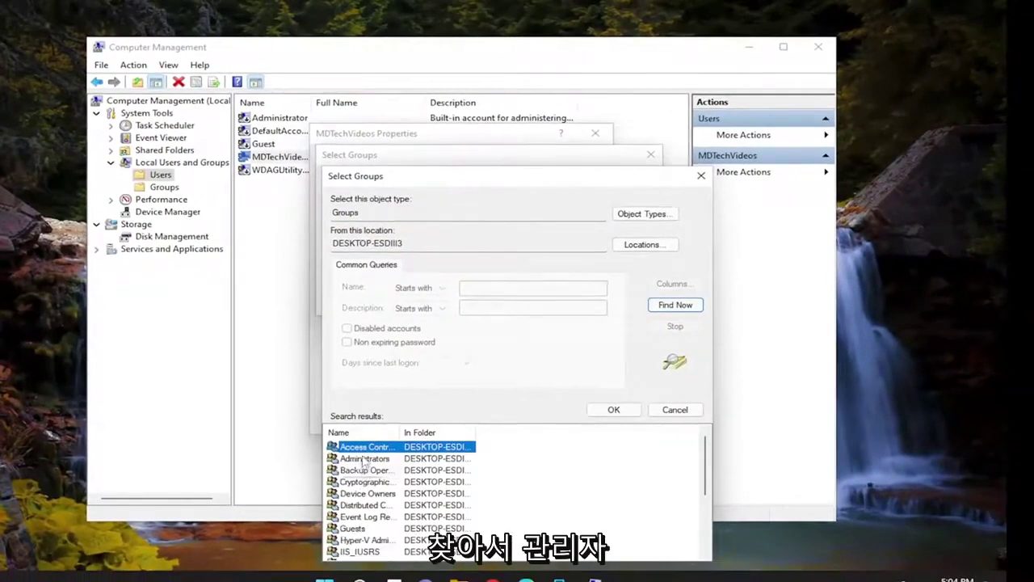
pyautogui.click(372, 471)
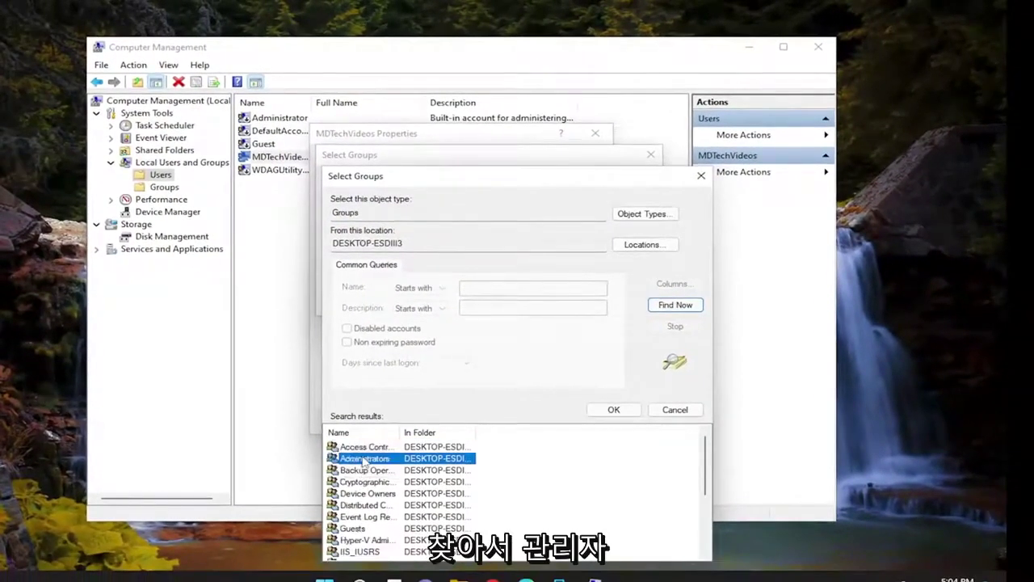
pyautogui.click(614, 409)
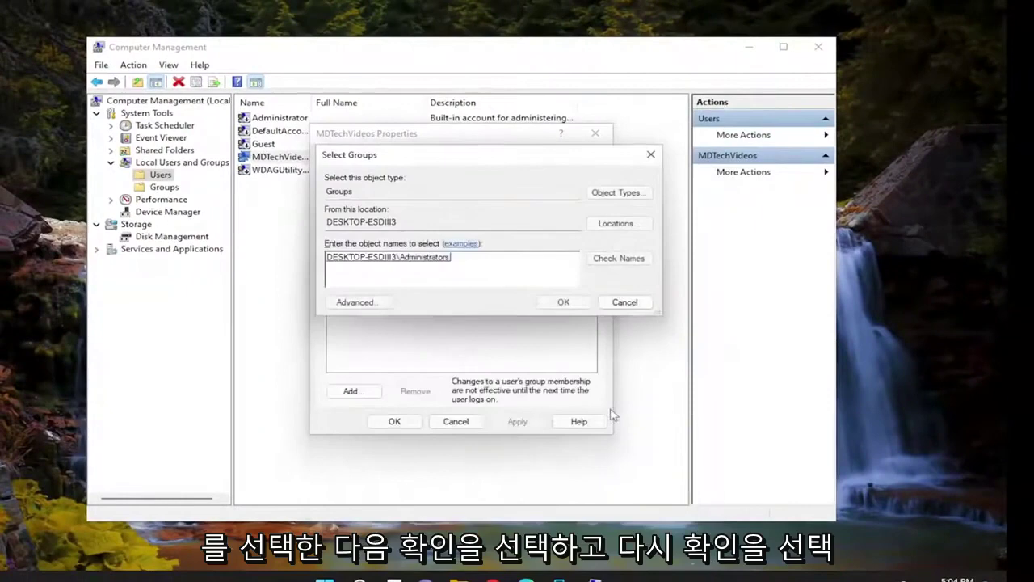
pyautogui.click(563, 301)
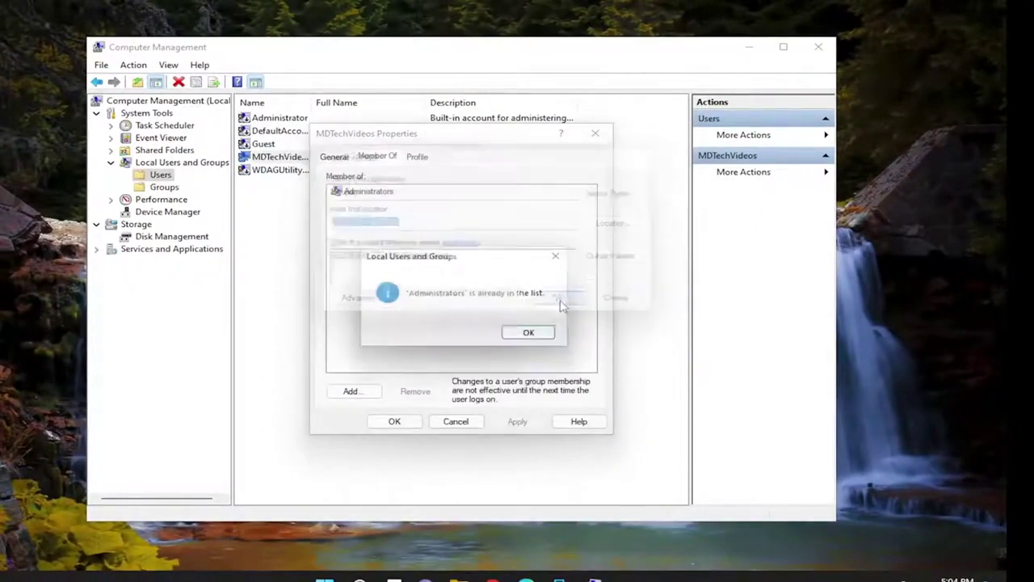
pyautogui.click(531, 335)
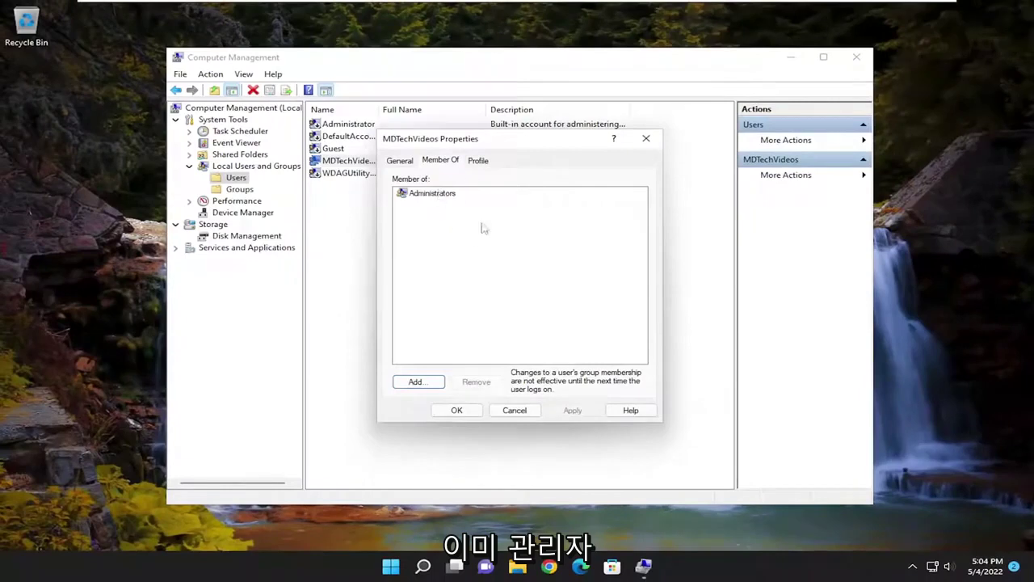
pyautogui.click(475, 410)
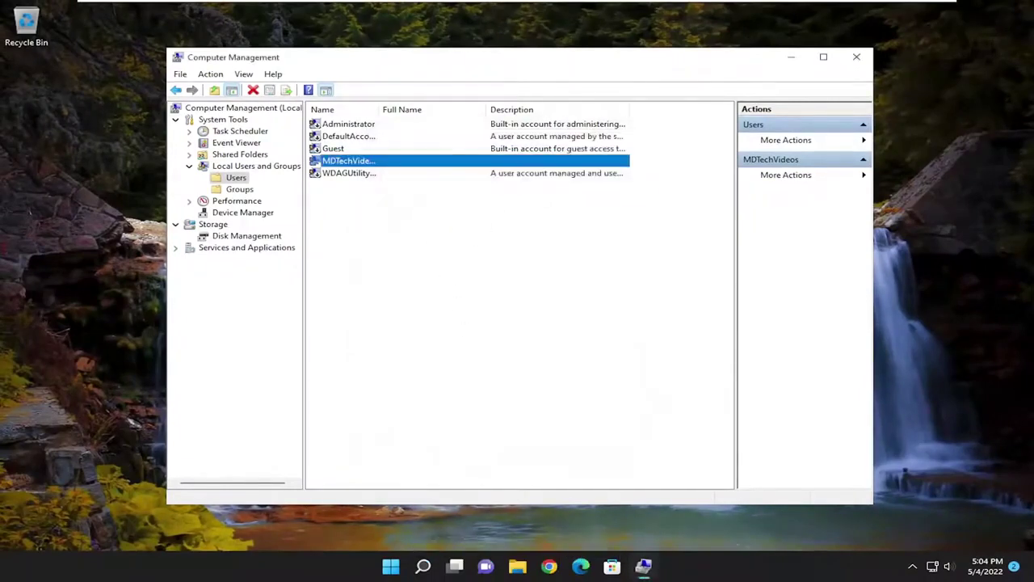
pyautogui.click(856, 57)
# Step: Set the User Account Control notification level to Never notify and approve the change
pyautogui.click(440, 563)
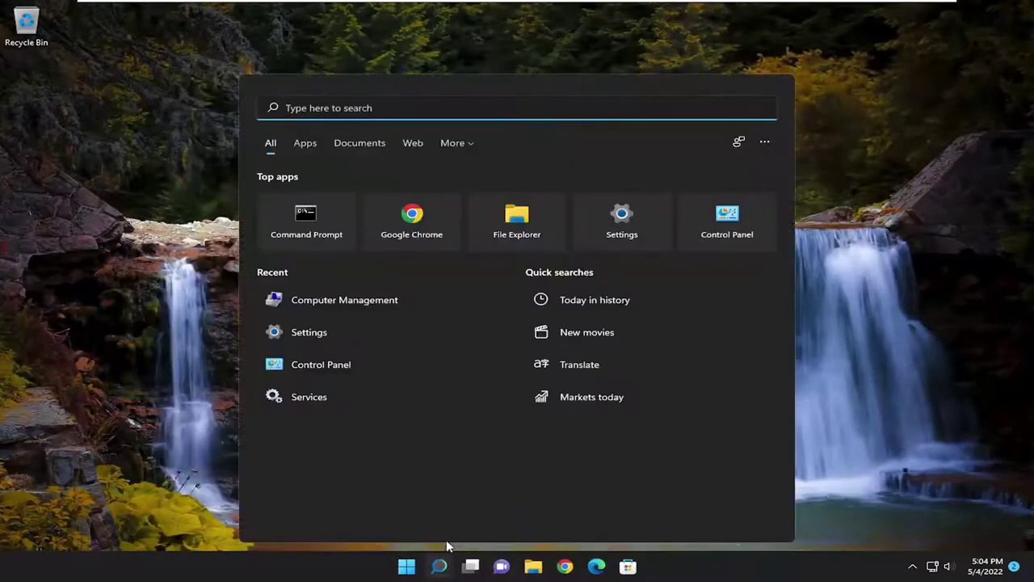
pyautogui.write('user a')
pyautogui.press('Return')
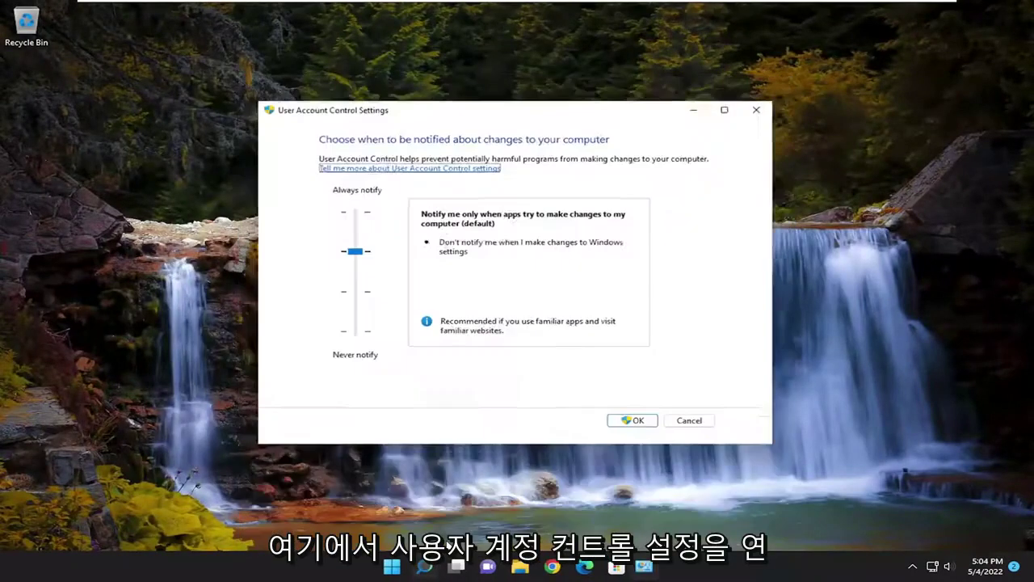
pyautogui.moveTo(360, 266); pyautogui.dragTo(370, 362)
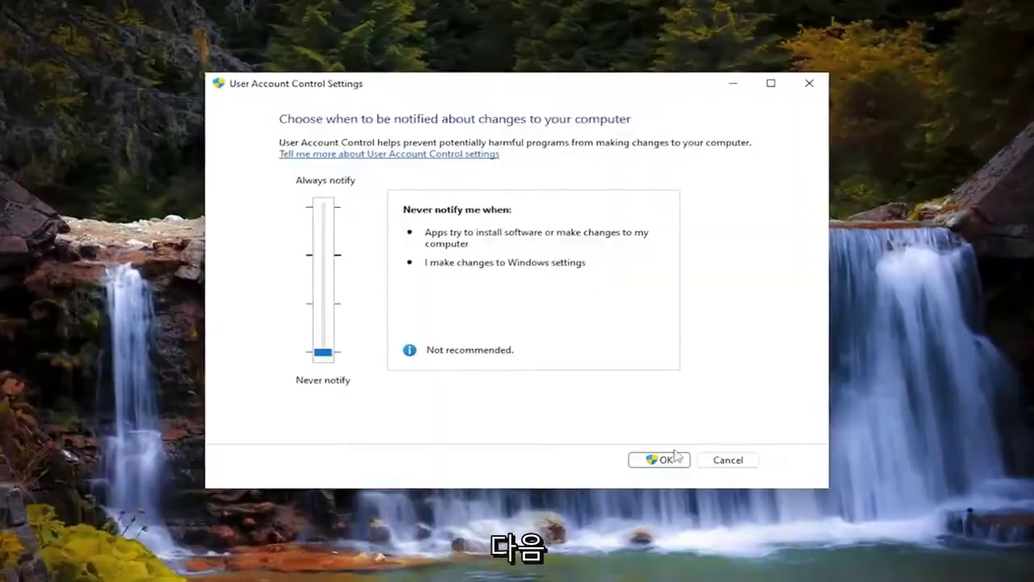
pyautogui.click(646, 438)
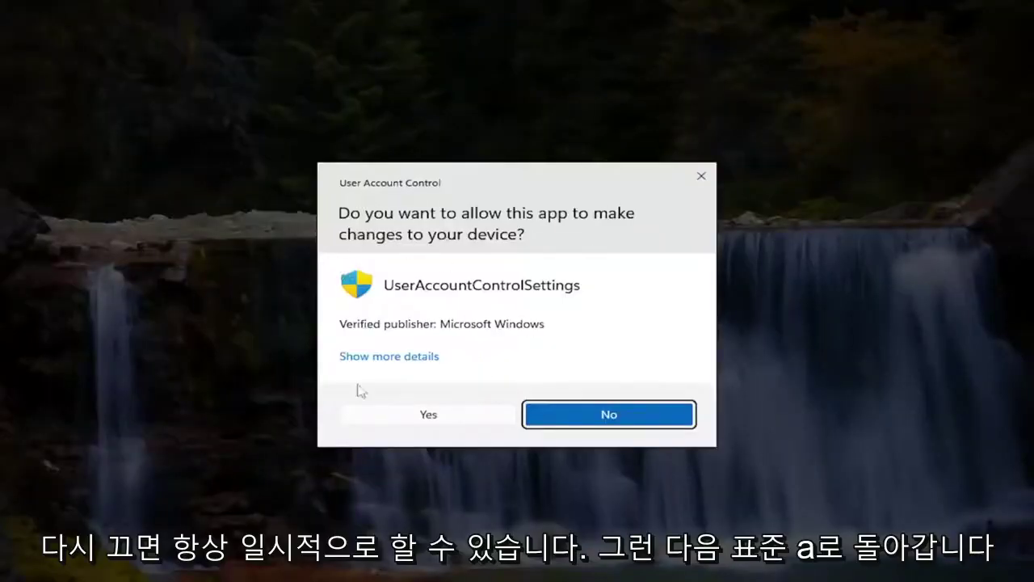
pyautogui.click(462, 421)
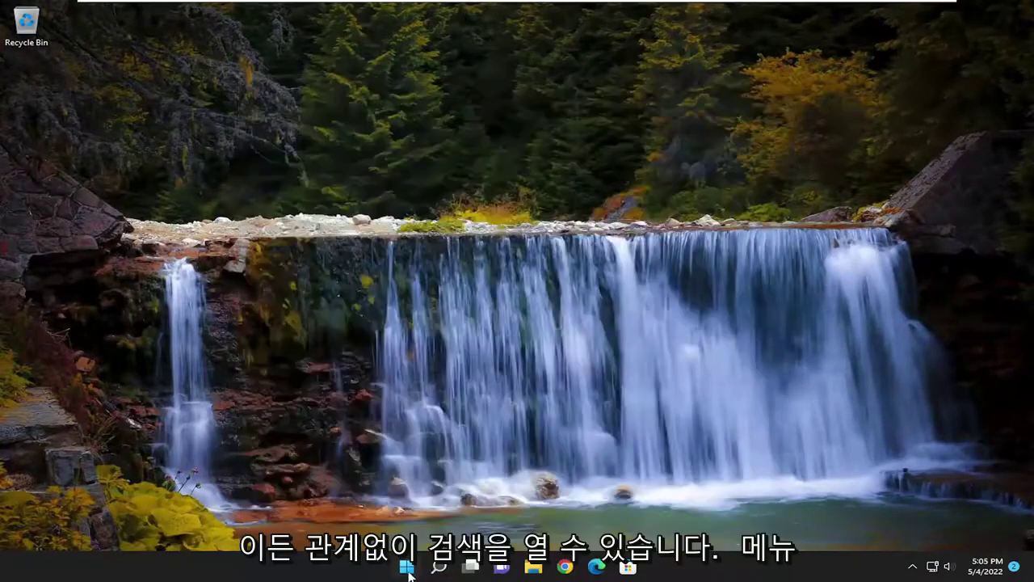
# Step: Restart the PC into the Windows recovery environment
pyautogui.click(407, 567)
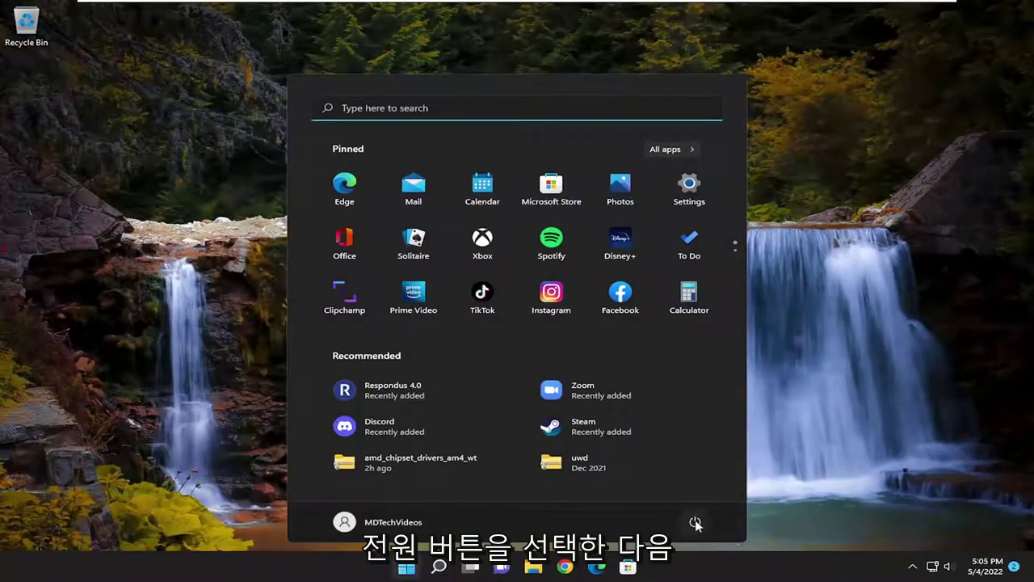
pyautogui.click(695, 522)
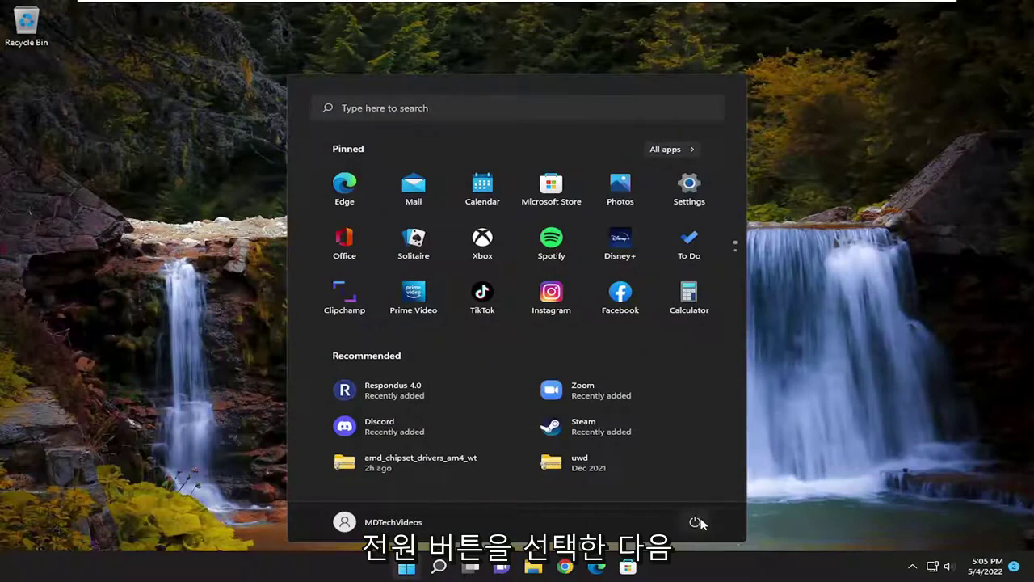
pyautogui.click(698, 521)
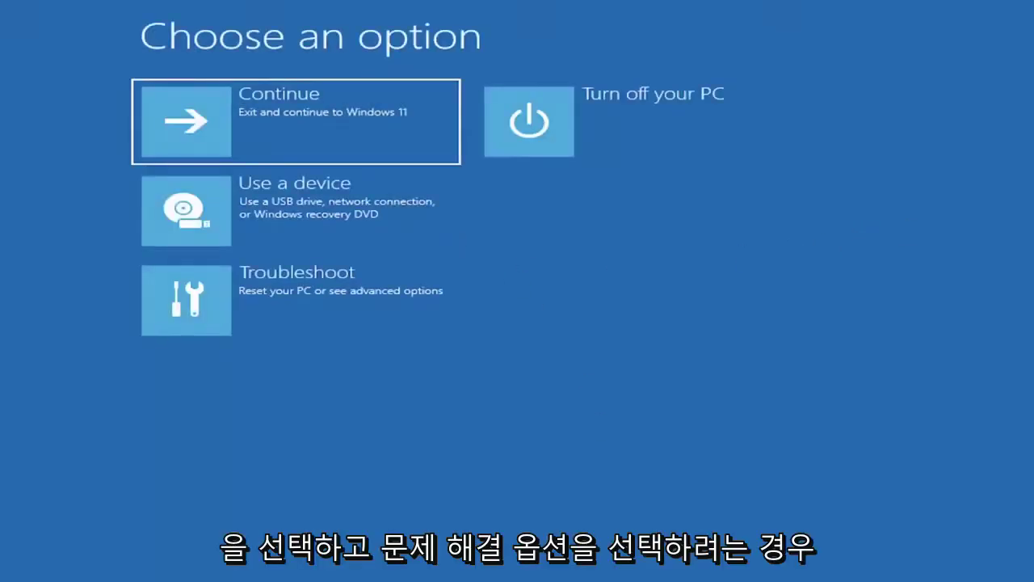
# Step: Open the recovery Command Prompt from the advanced troubleshooting options and run the system file scan sfc /scannow
pyautogui.click(336, 323)
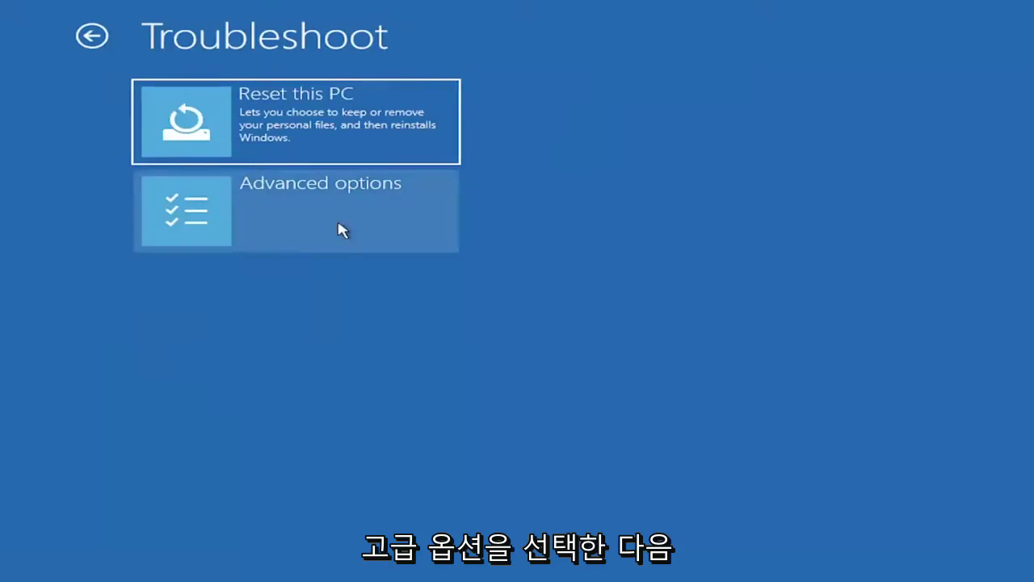
pyautogui.click(307, 218)
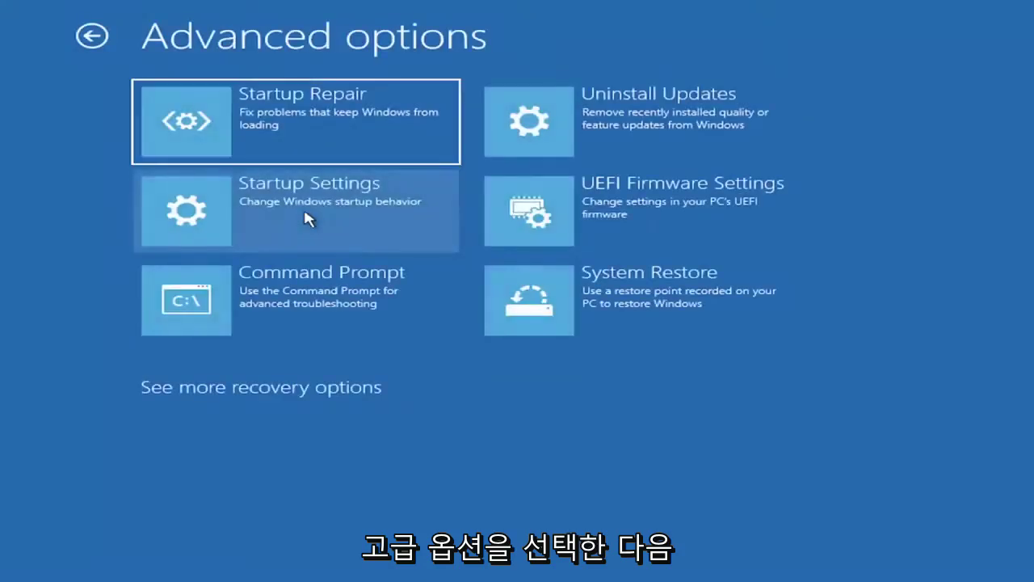
pyautogui.click(293, 302)
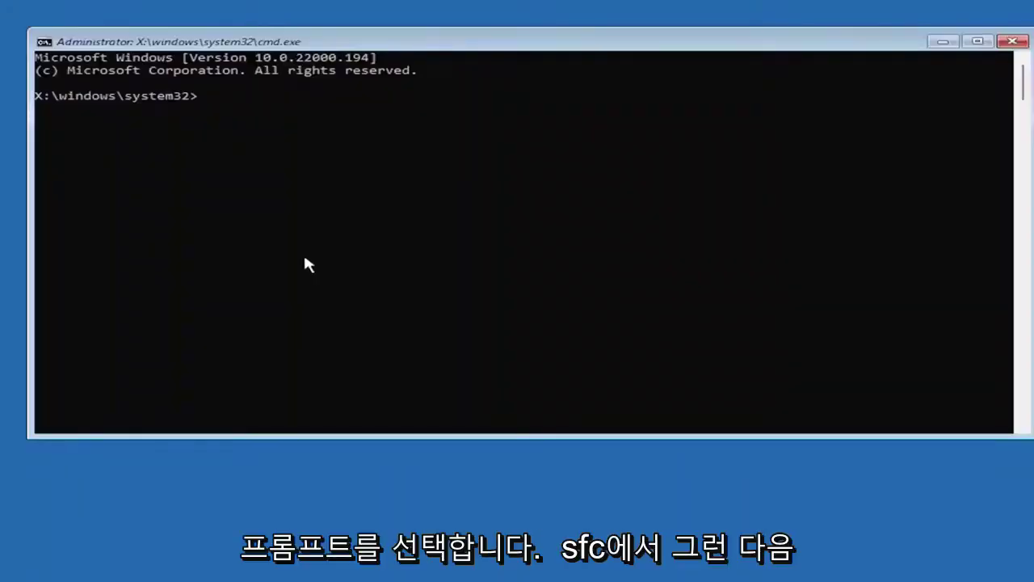
pyautogui.write('sfc /scannow')
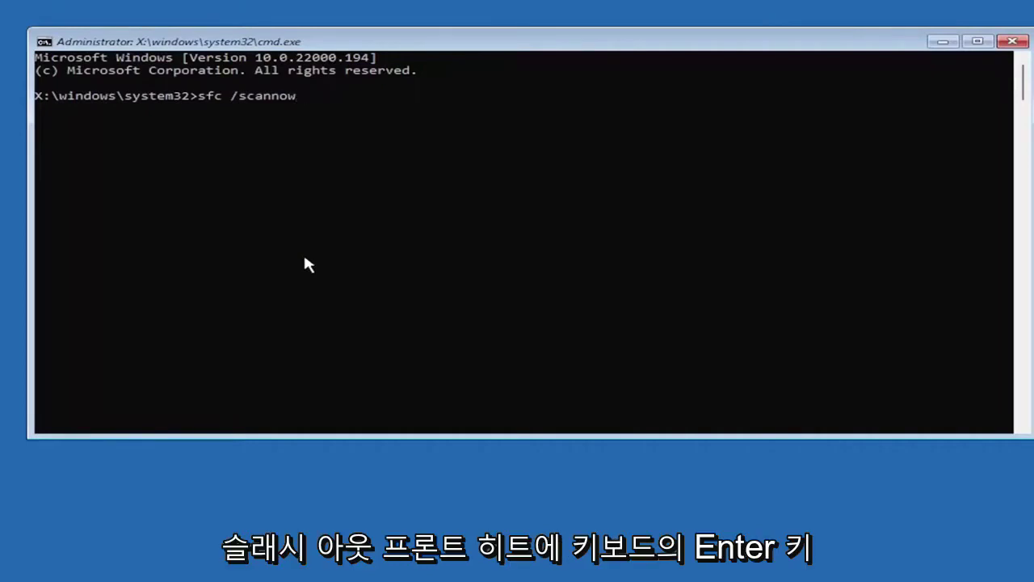
pyautogui.press('Return')
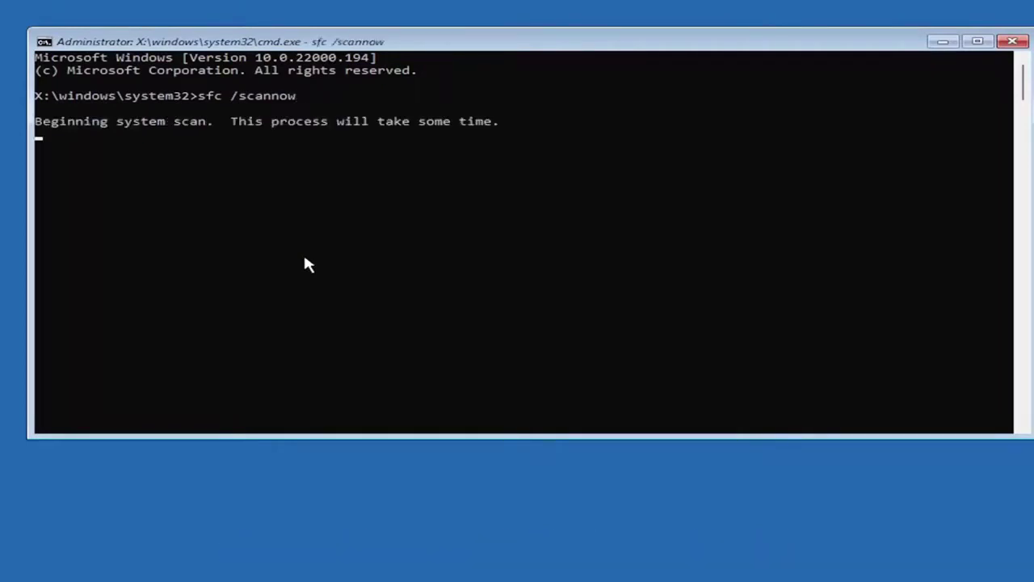